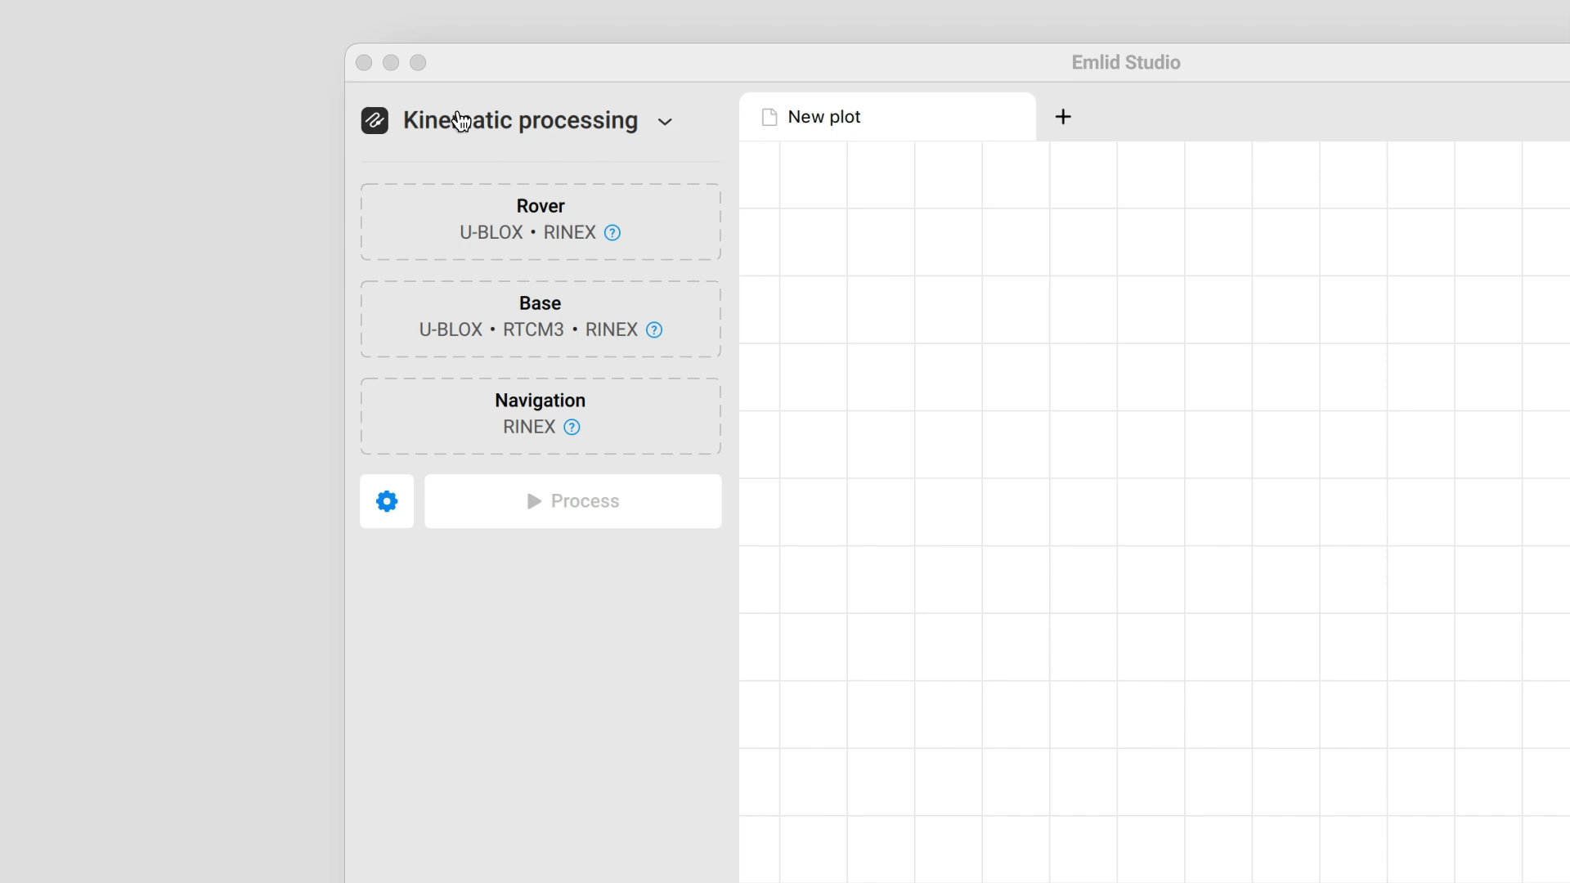
Expand the processing mode list from the Kinematic processing dropdown to reveal Static
left_click(460, 121)
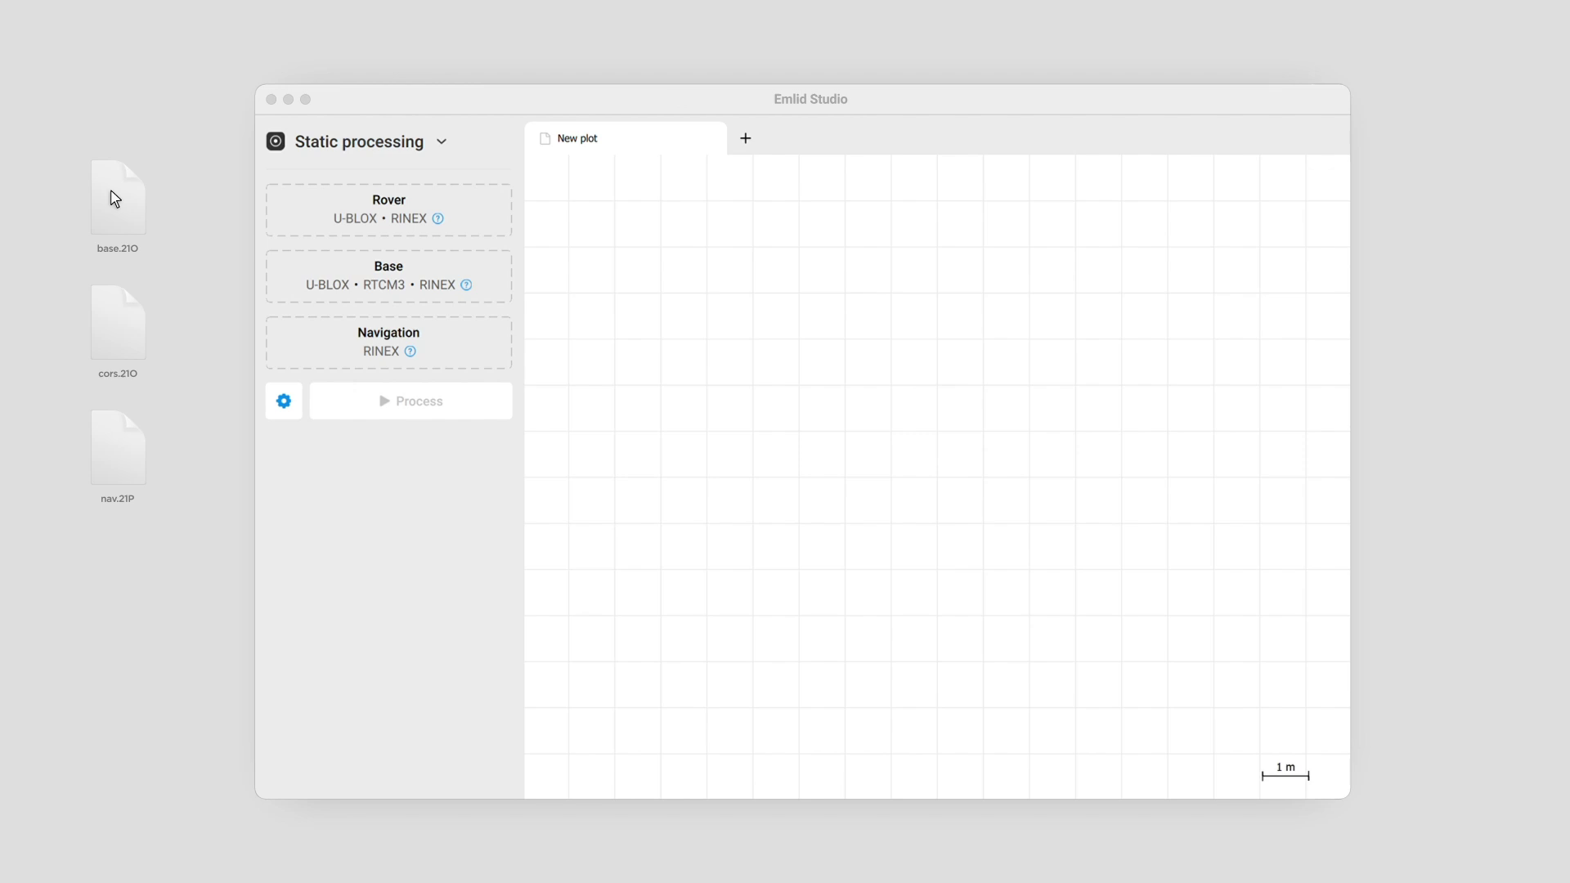
Load base.21O into the receiver slot and check its 1.8 m RS3 antenna height
left_click_drag(110, 196, 317, 208)
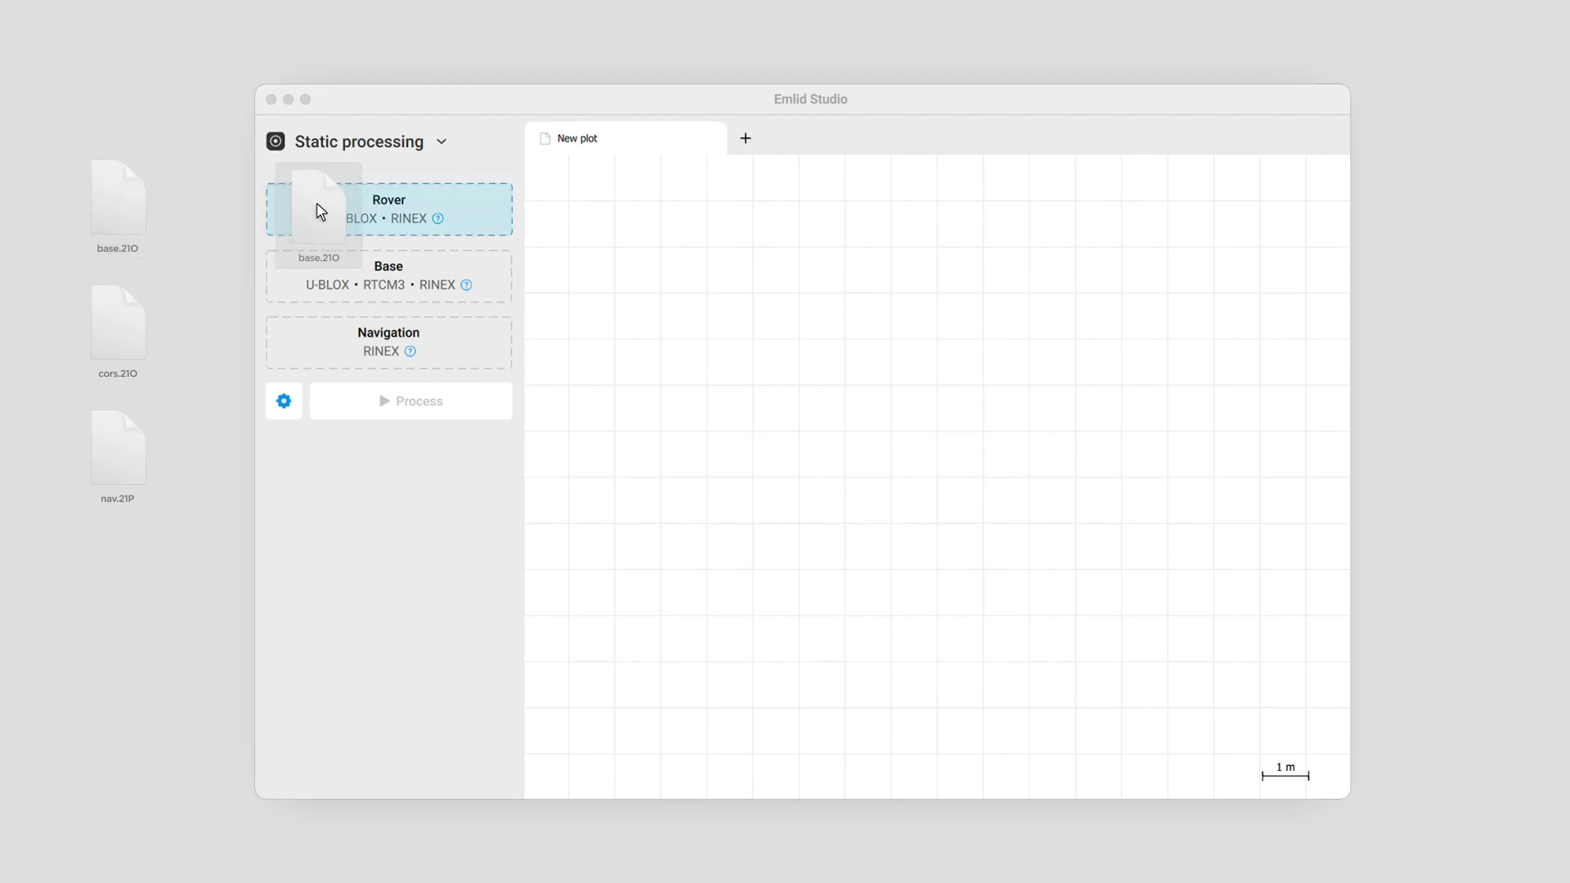
left_click_drag(316, 209, 319, 208)
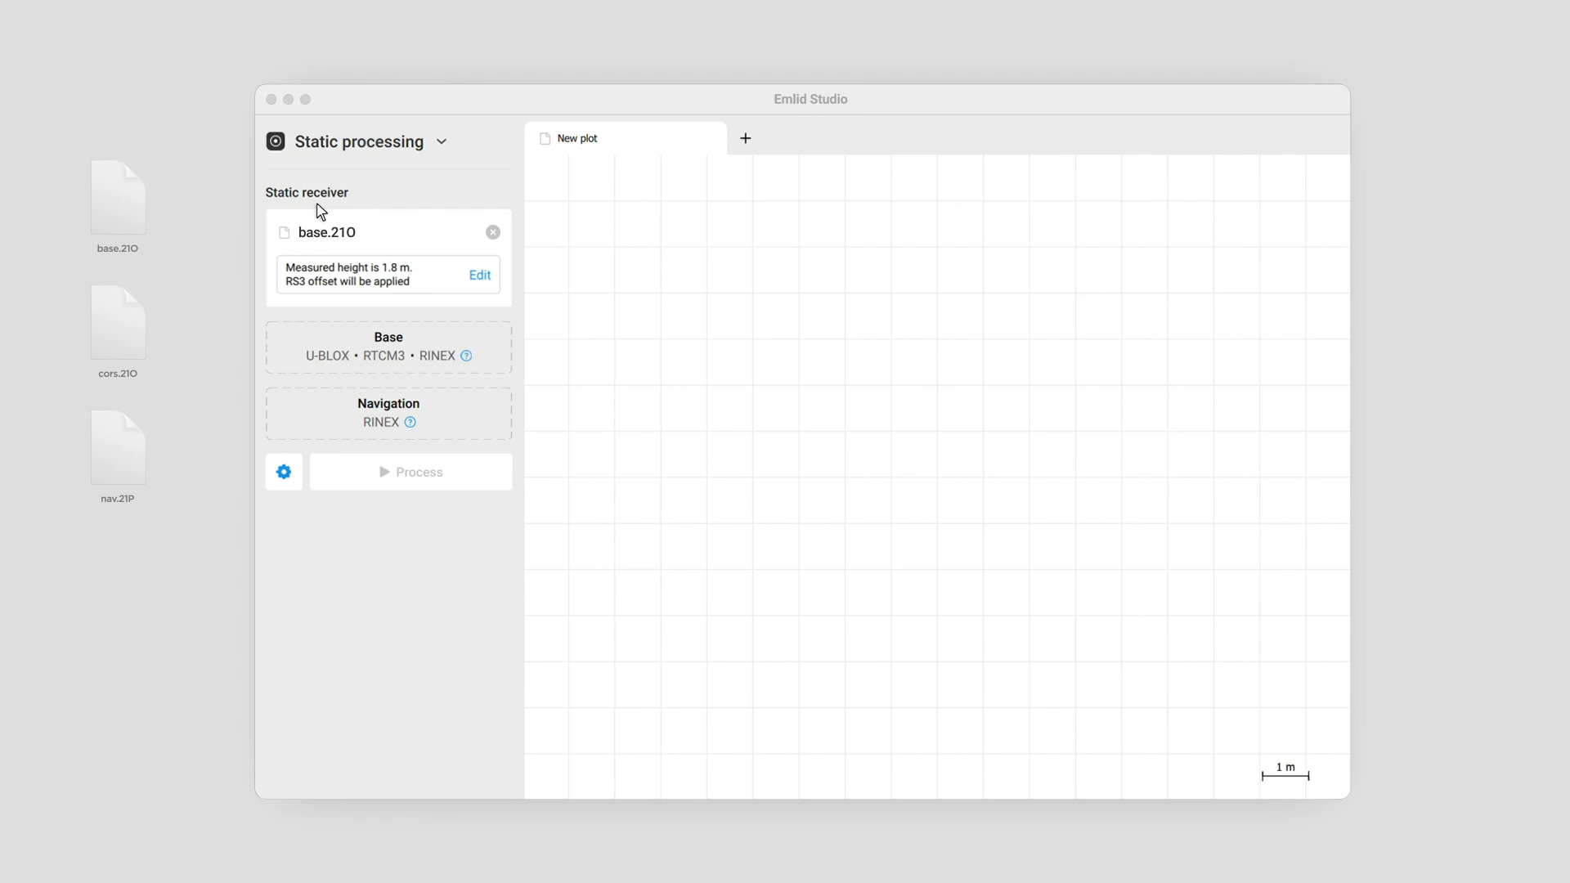
left_click(480, 275)
Drop cors.21O into the Base slot and nav.21P into the Navigation slot
left_click_drag(119, 322, 326, 341)
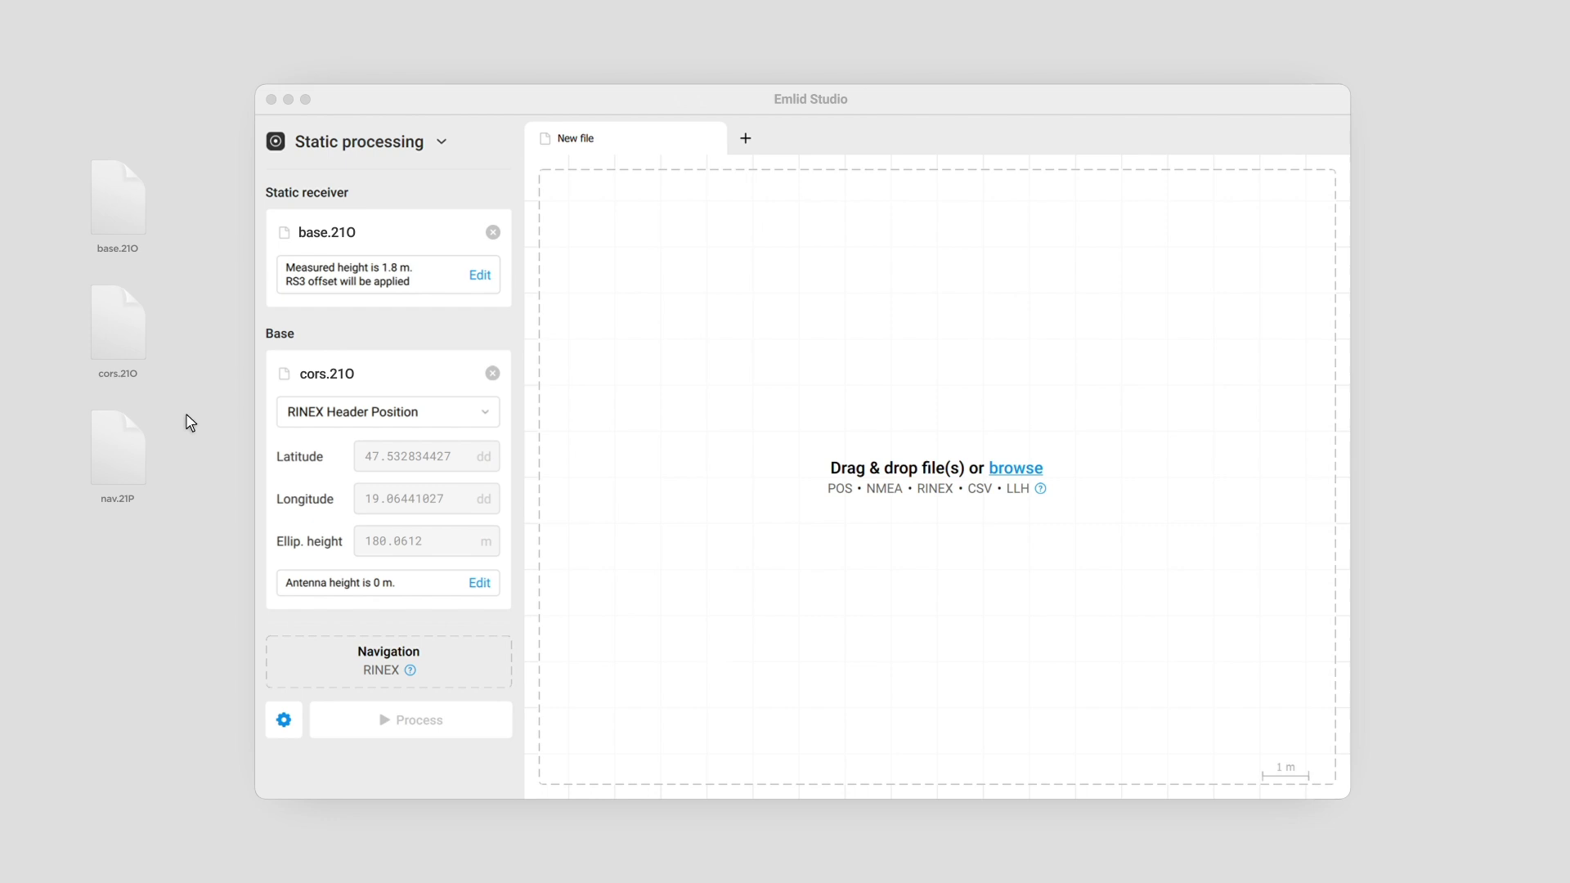
left_click_drag(123, 449, 310, 660)
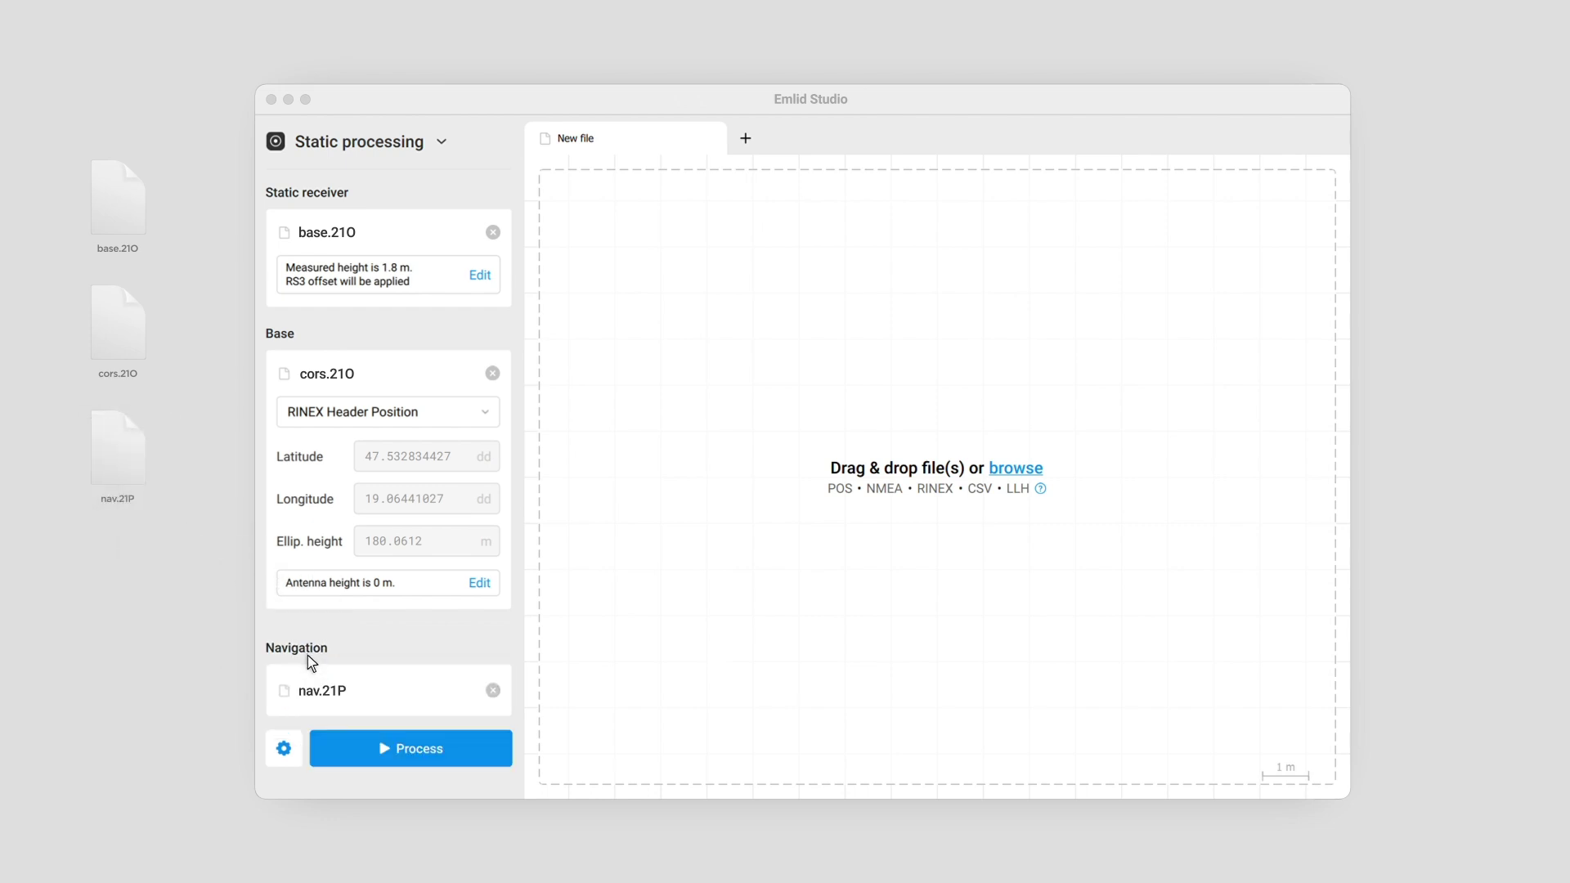
Start static processing of base.21O, cors.21O and nav.21P with Process
left_click(342, 739)
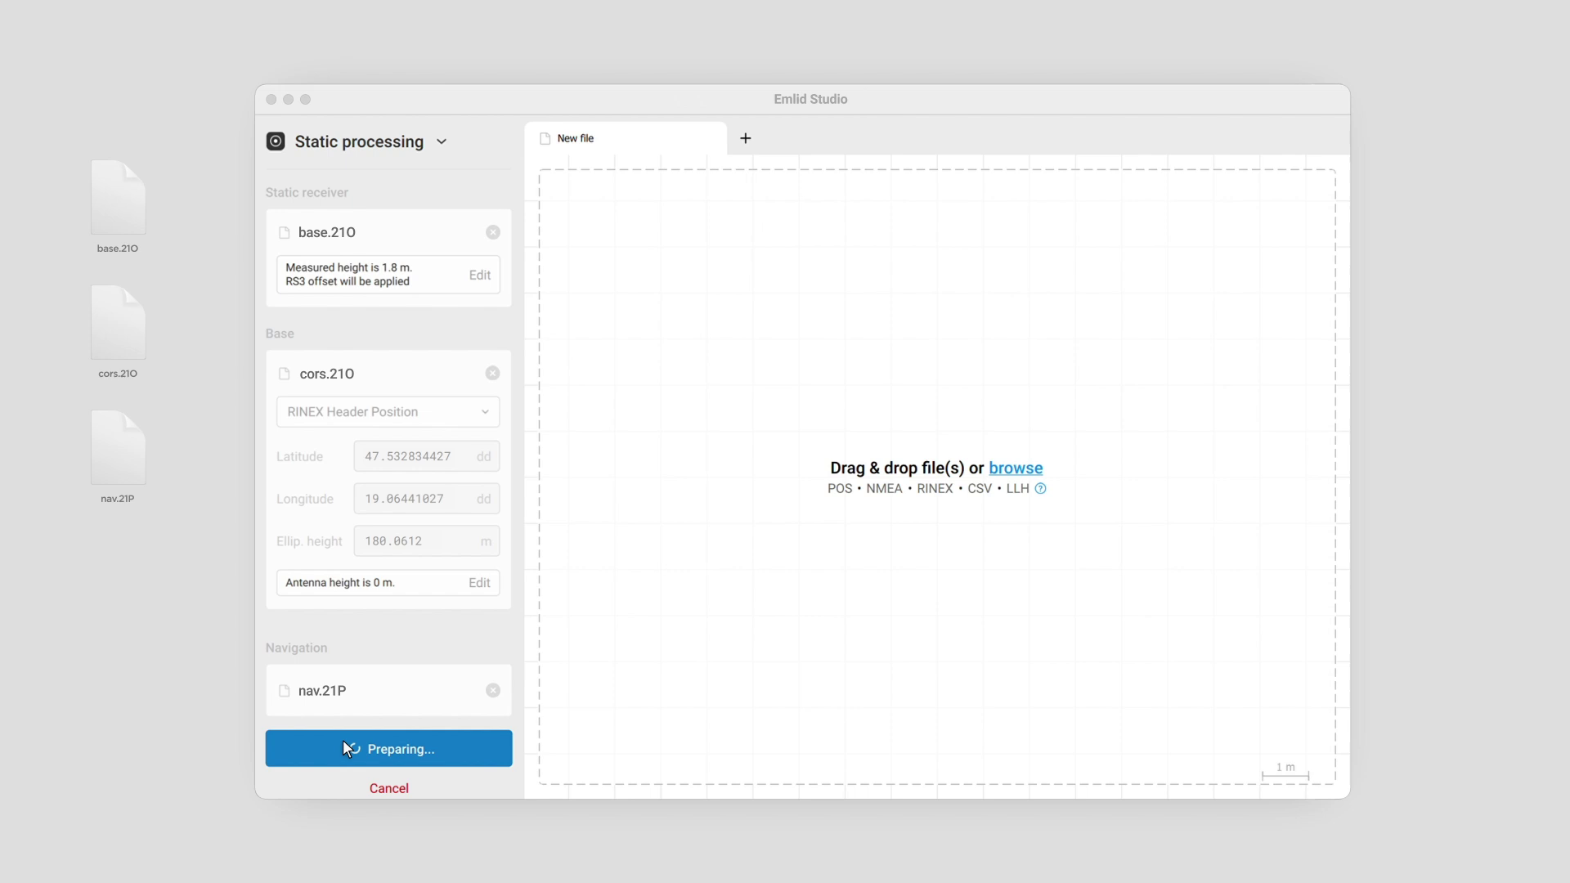